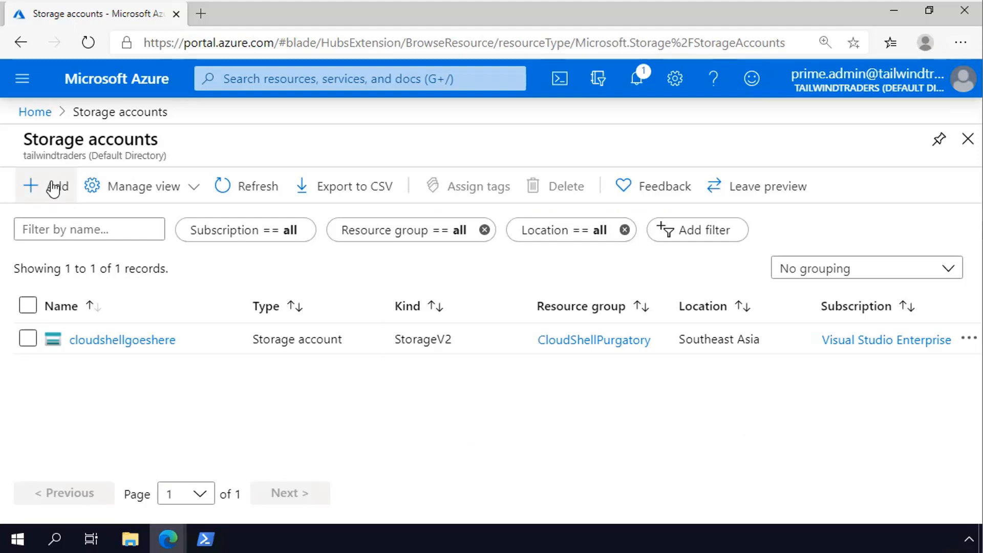
# Start a new storage account and give it a new resource group named learn-file-sync-rg
pyautogui.click(53, 188)
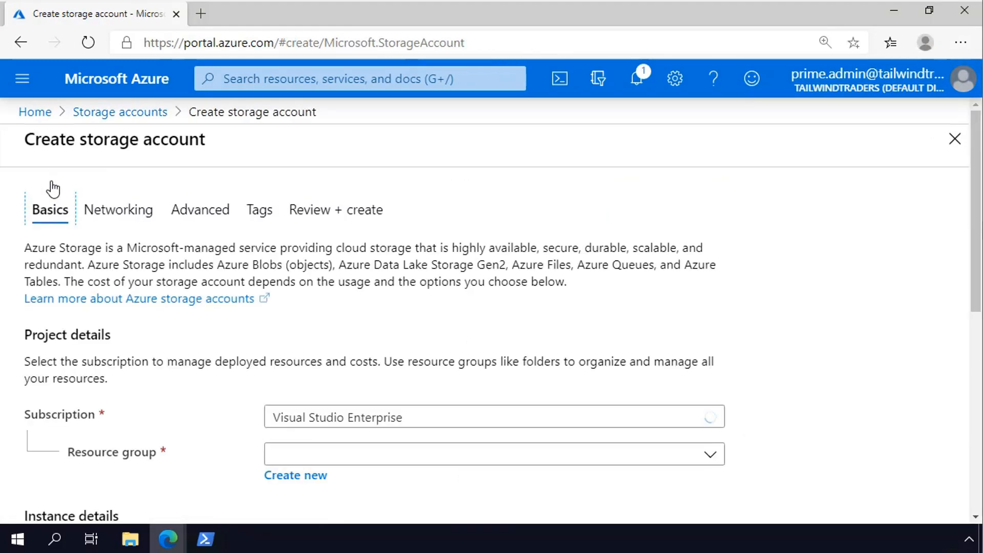
pyautogui.scroll(-1, 196, 308)
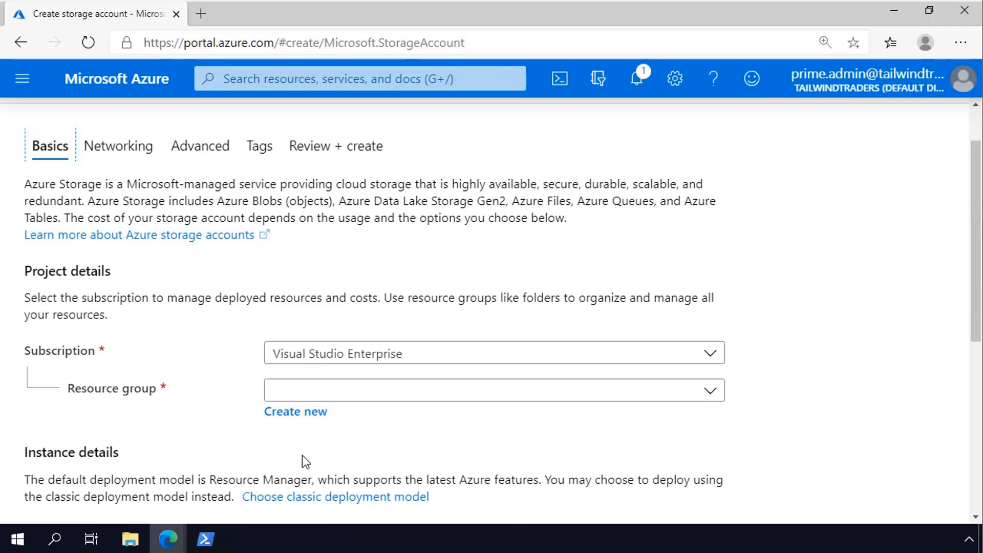
pyautogui.click(295, 411)
pyautogui.write('learn-')
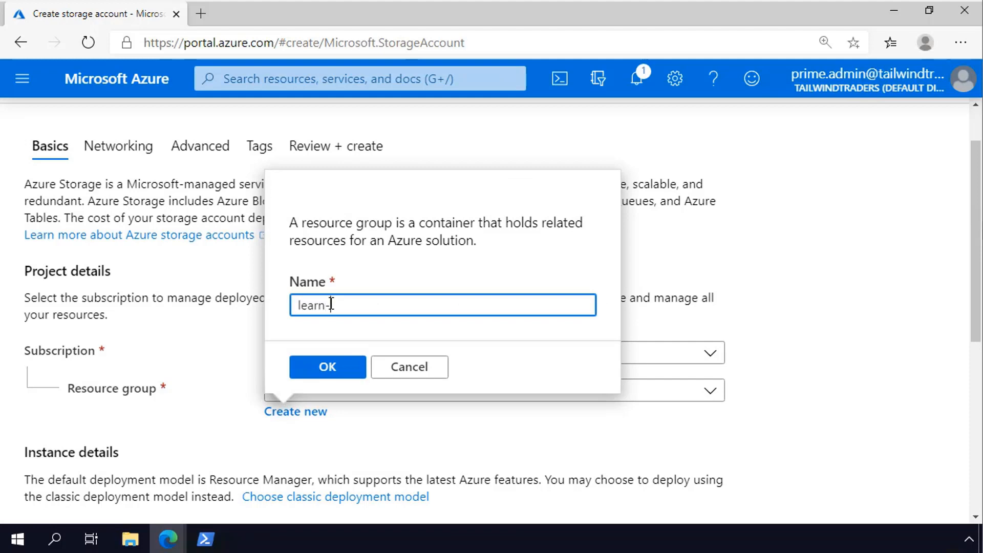
pyautogui.write('file-sync-rg')
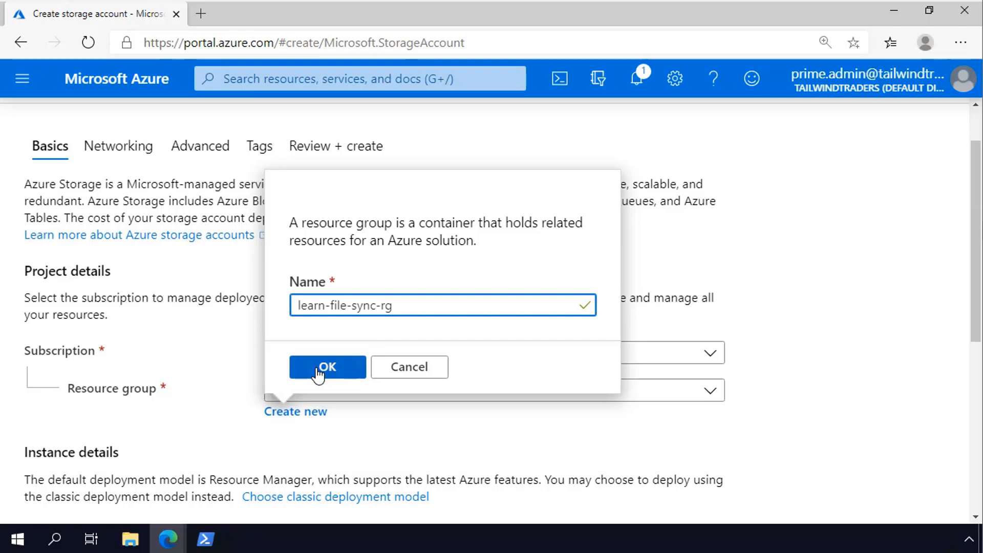
pyautogui.click(318, 374)
# Name the storage account extendcadfiles, keep the other default settings, and create it
pyautogui.scroll(-1, 192, 344)
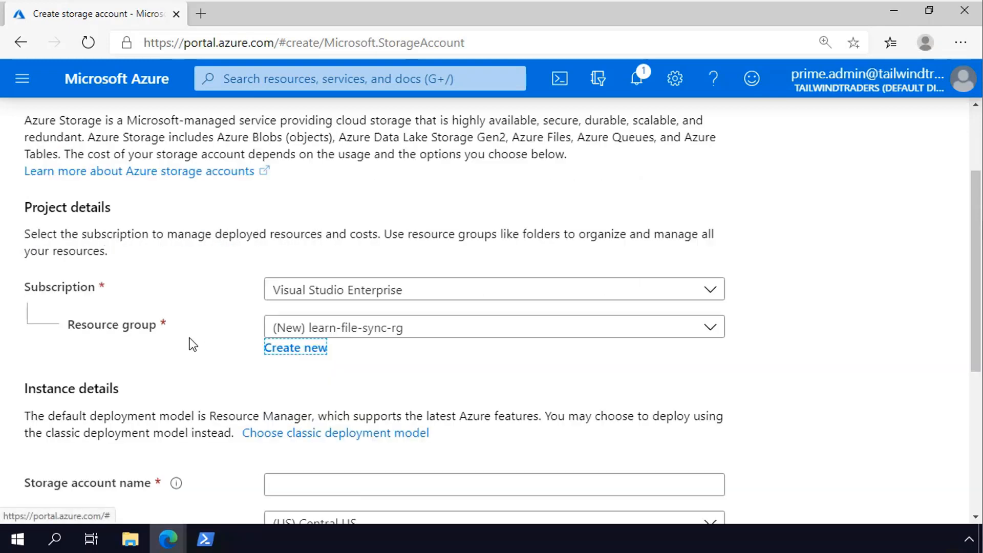
pyautogui.click(307, 420)
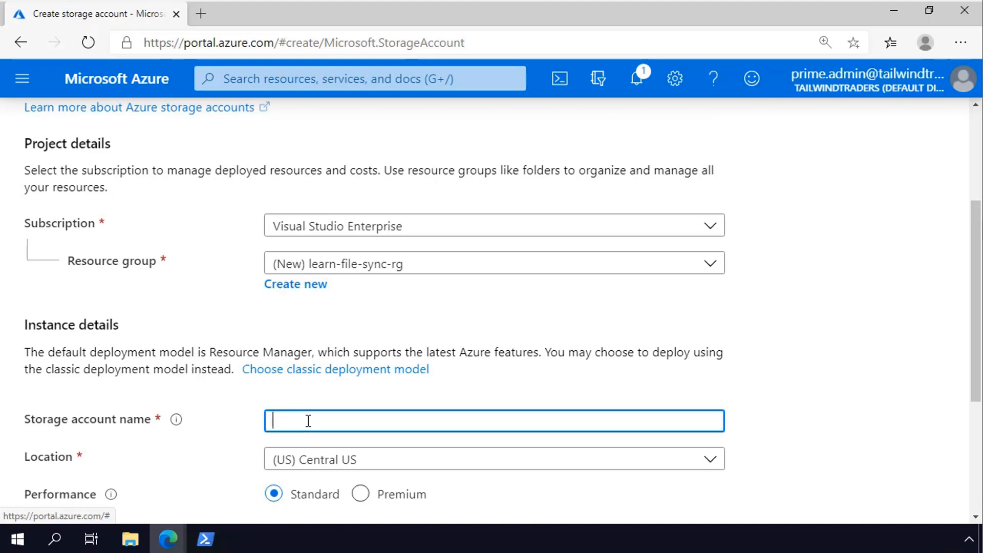
pyautogui.write('e')
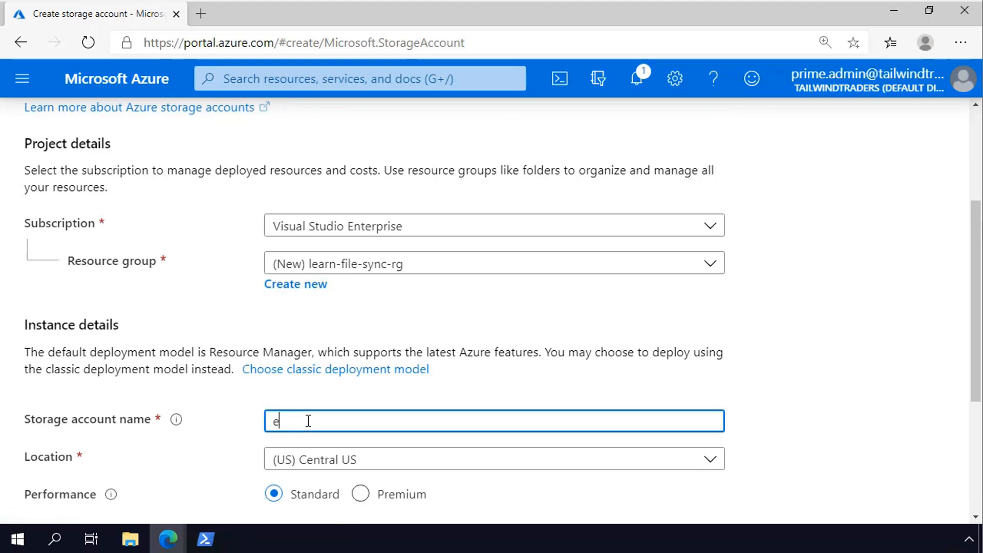
pyautogui.write('xtendcadfiles')
pyautogui.scroll(-5, 444, 377)
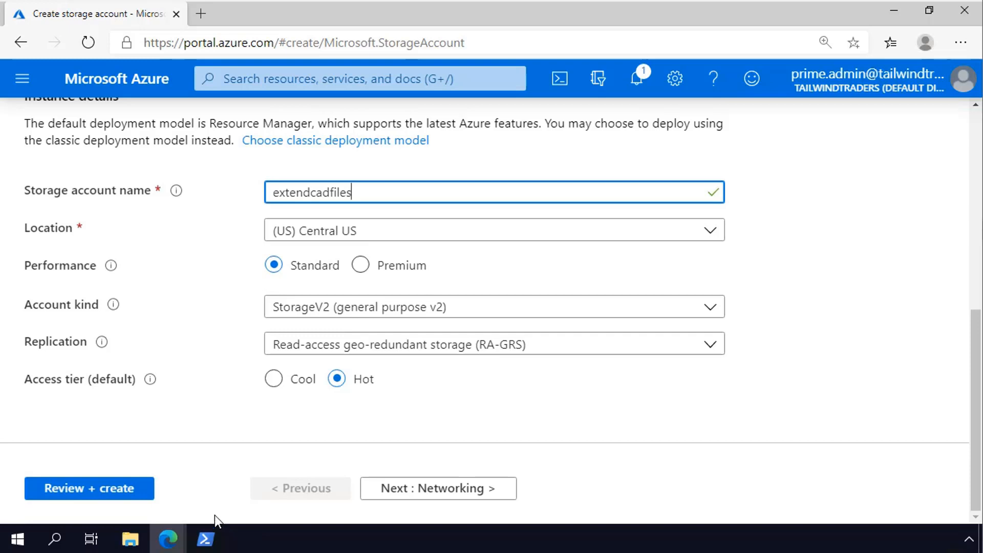
pyautogui.click(139, 490)
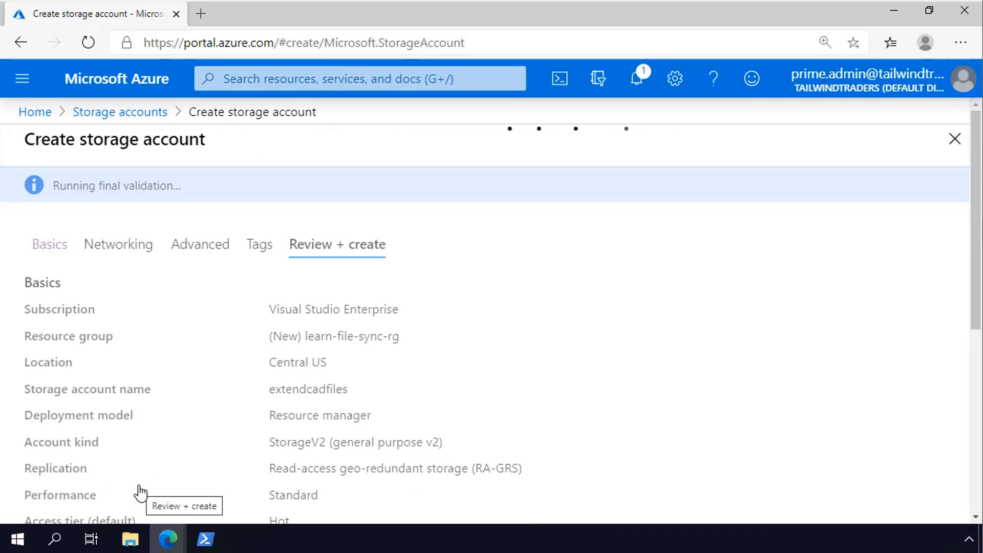
pyautogui.scroll(-7, 265, 271)
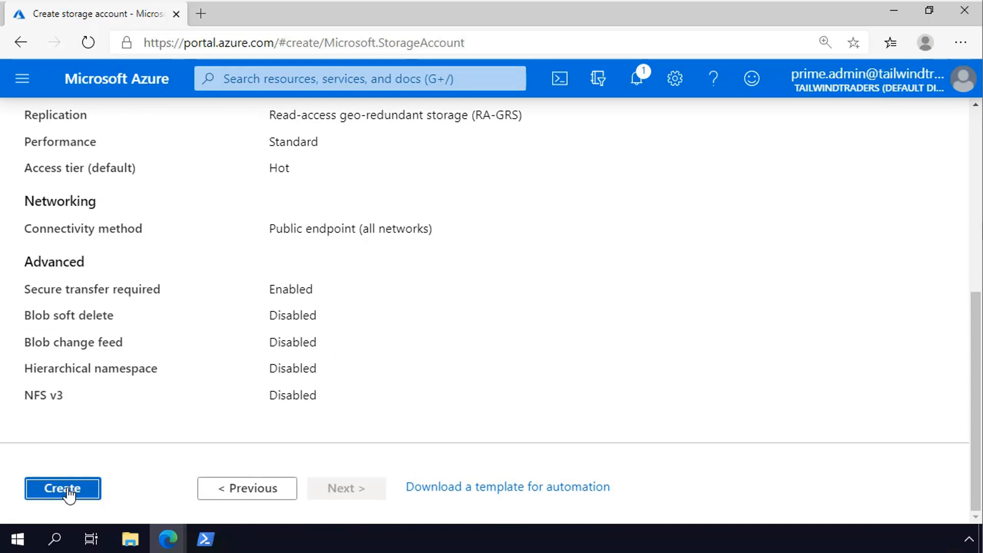
pyautogui.click(68, 491)
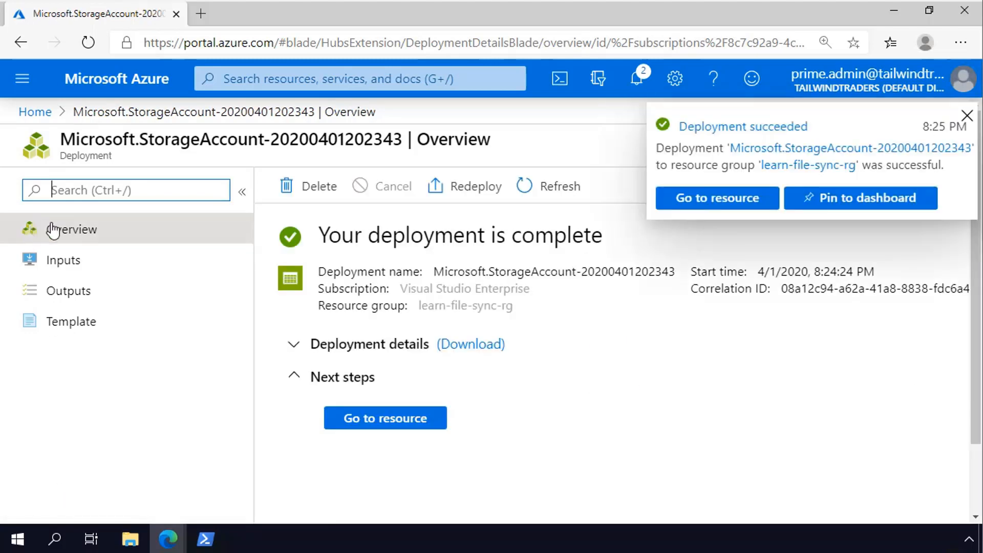
# Create a file share named cadfileshare with a 1 GiB quota in the deployed extendcadfiles storage account
pyautogui.click(722, 199)
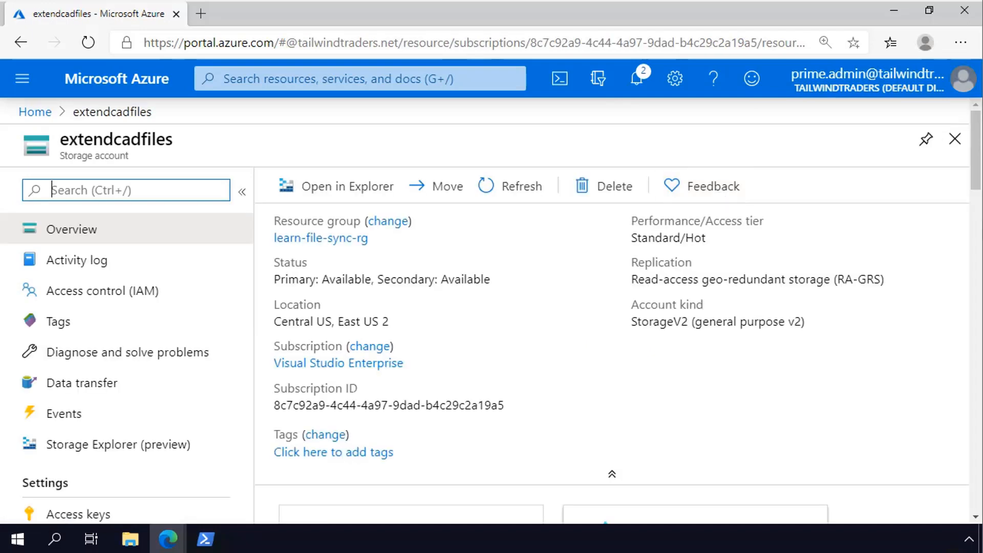
pyautogui.scroll(-5, 158, 334)
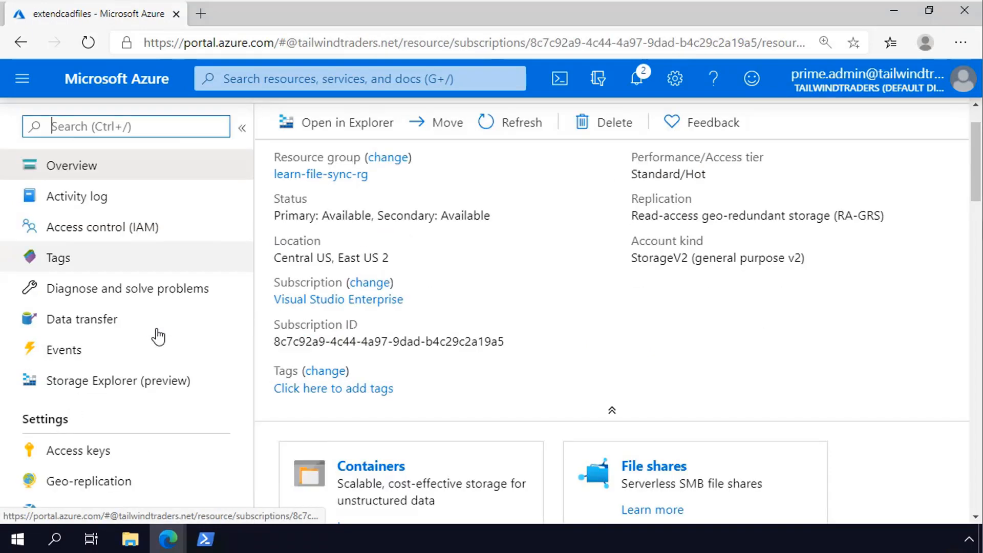
pyautogui.scroll(-1, 158, 336)
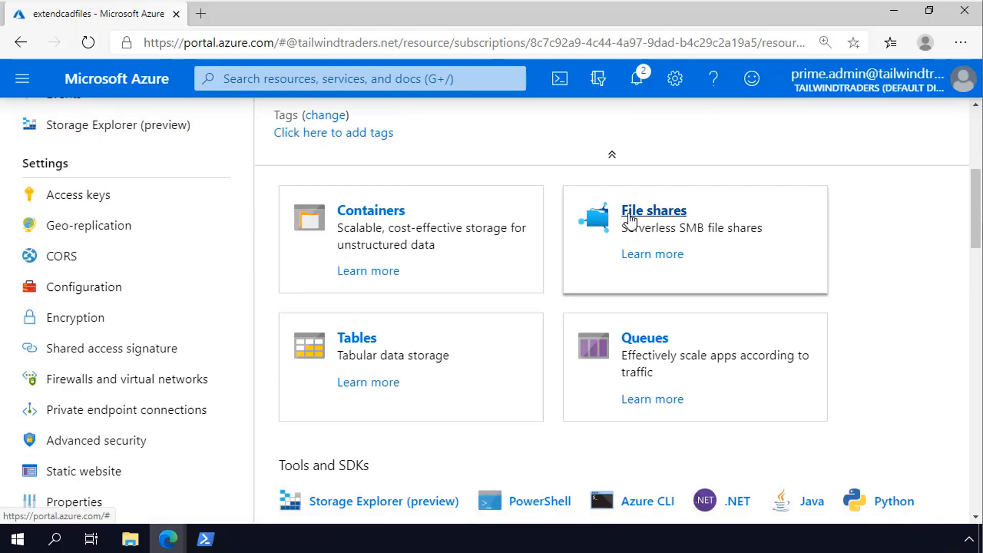
pyautogui.click(630, 220)
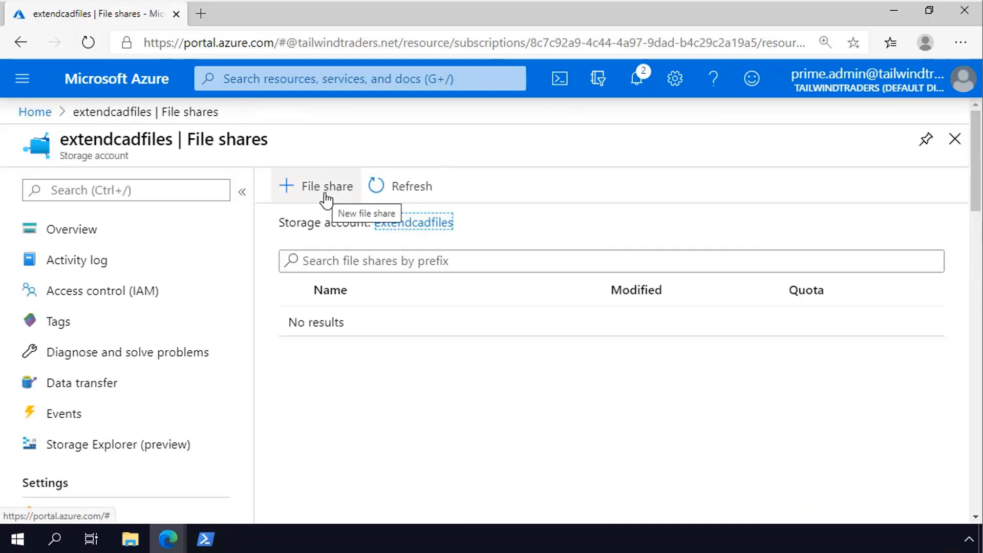
pyautogui.click(325, 197)
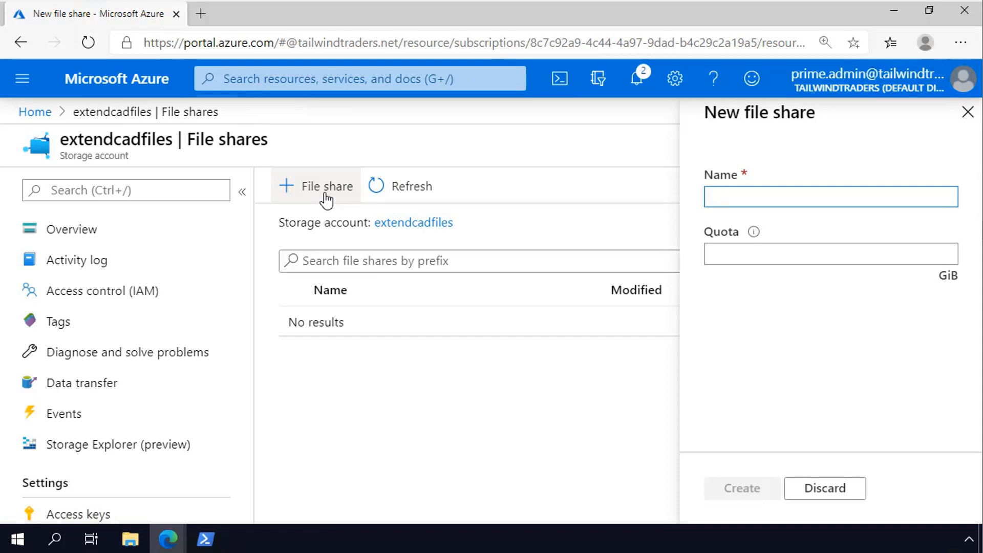
pyautogui.write('cadfileshare')
pyautogui.press('Tab')
pyautogui.write('1')
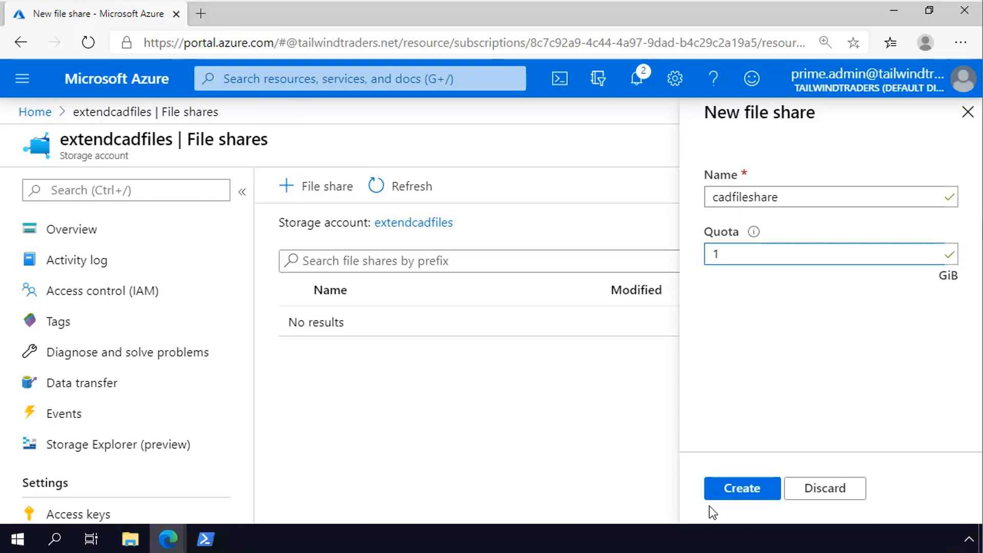
pyautogui.click(745, 493)
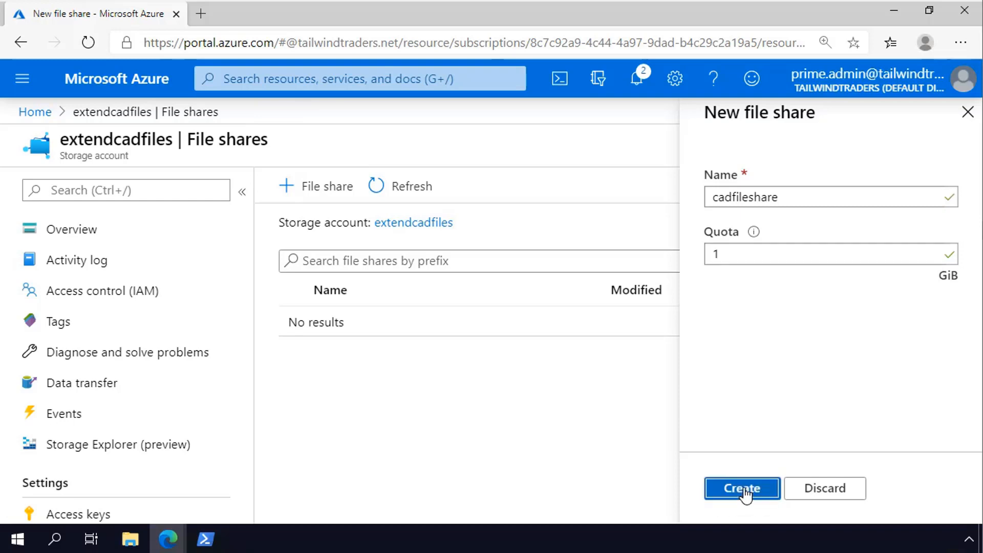
pyautogui.click(440, 432)
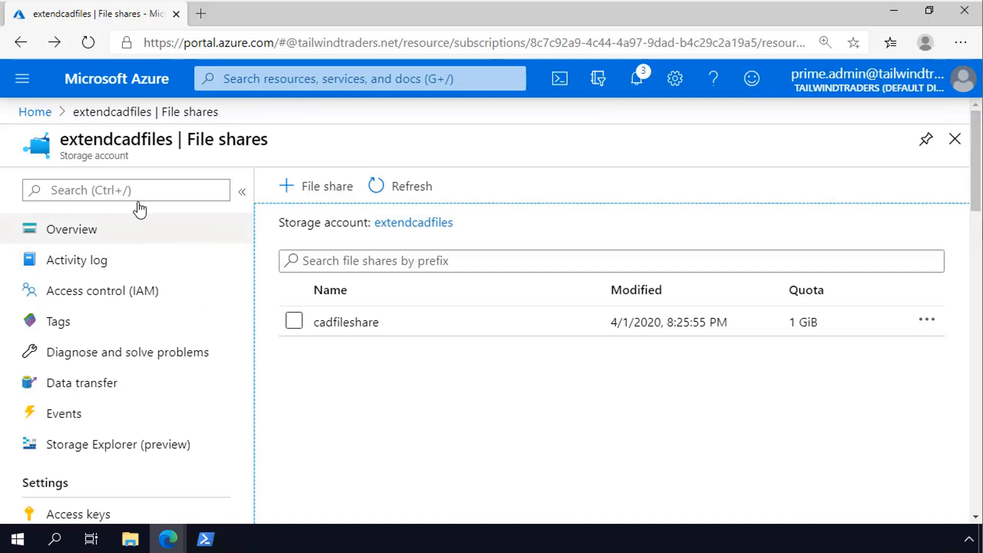
# Find Azure File Sync in the Marketplace and start its deployment
pyautogui.click(23, 80)
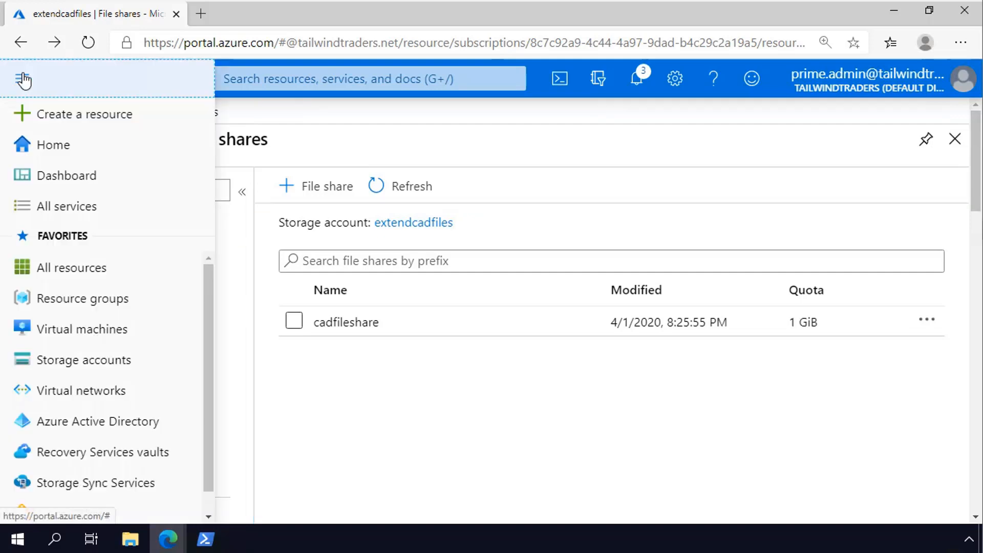
pyautogui.click(61, 122)
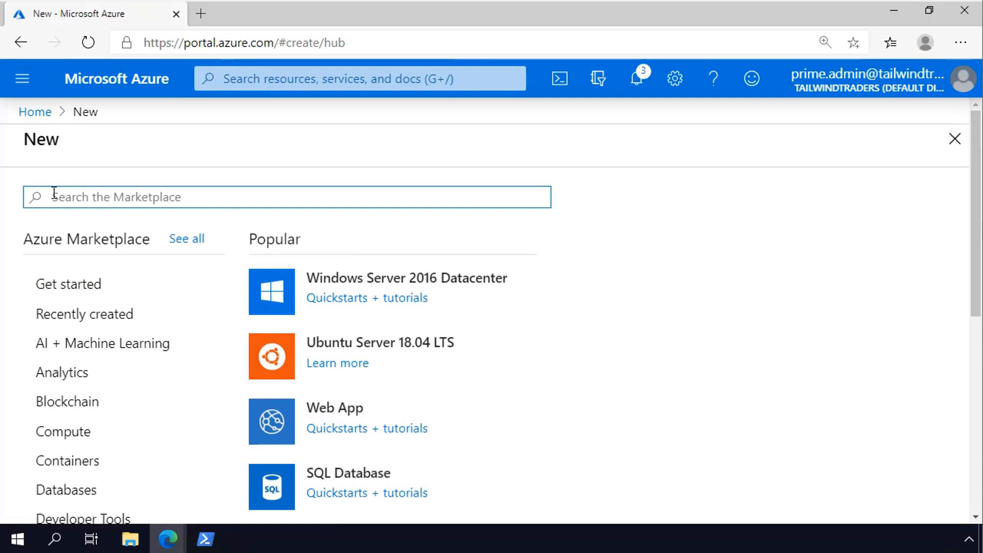
pyautogui.write('azure file sync')
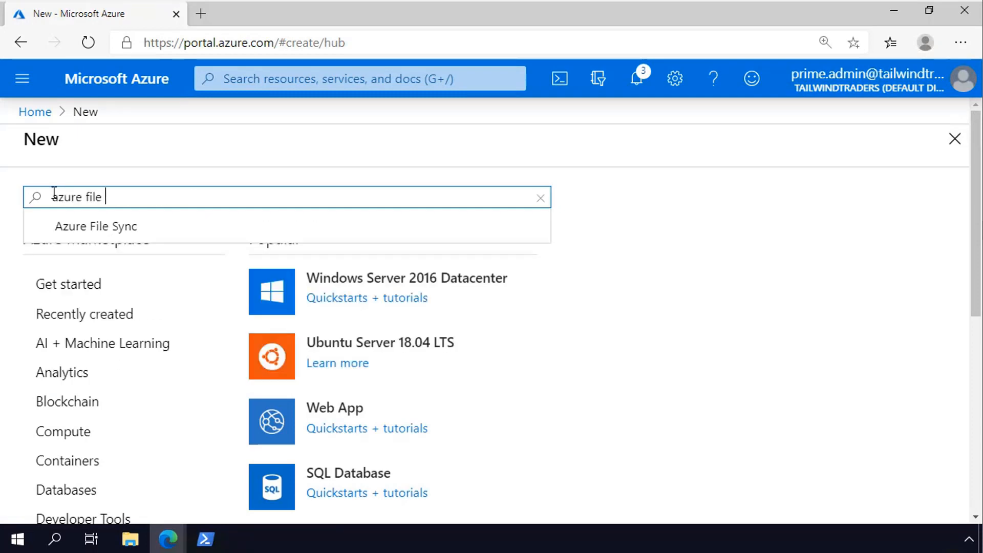
pyautogui.click(64, 216)
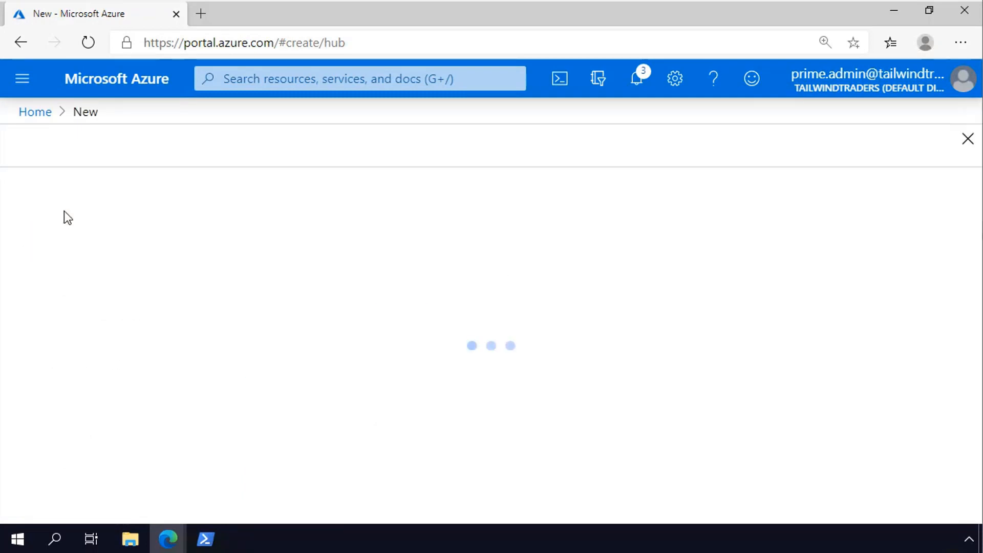
pyautogui.click(164, 270)
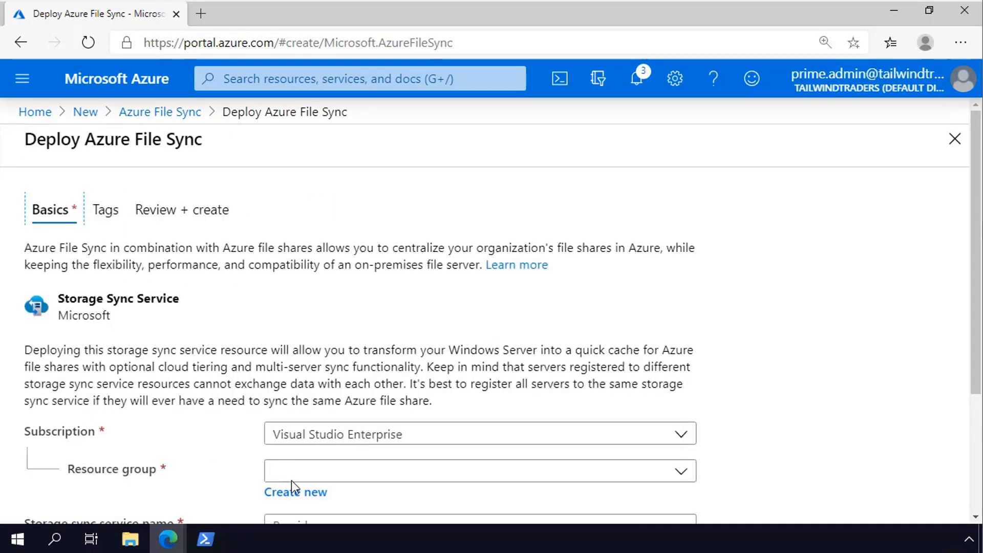
# Deploy the storage sync service as CADSyncService in resource group learn-file-sync-rg with region (US) Central US
pyautogui.click(292, 473)
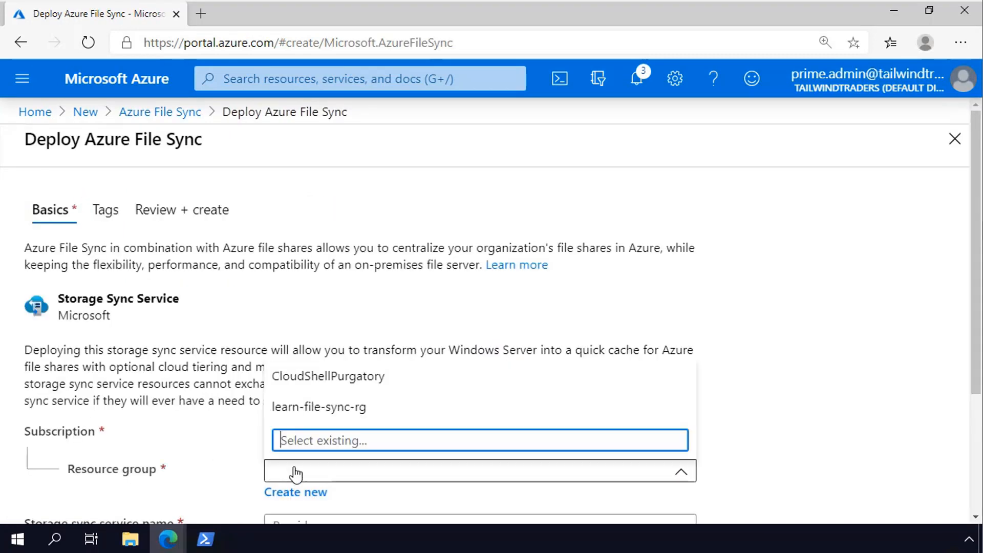
pyautogui.click(300, 410)
pyautogui.scroll(-3, 799, 405)
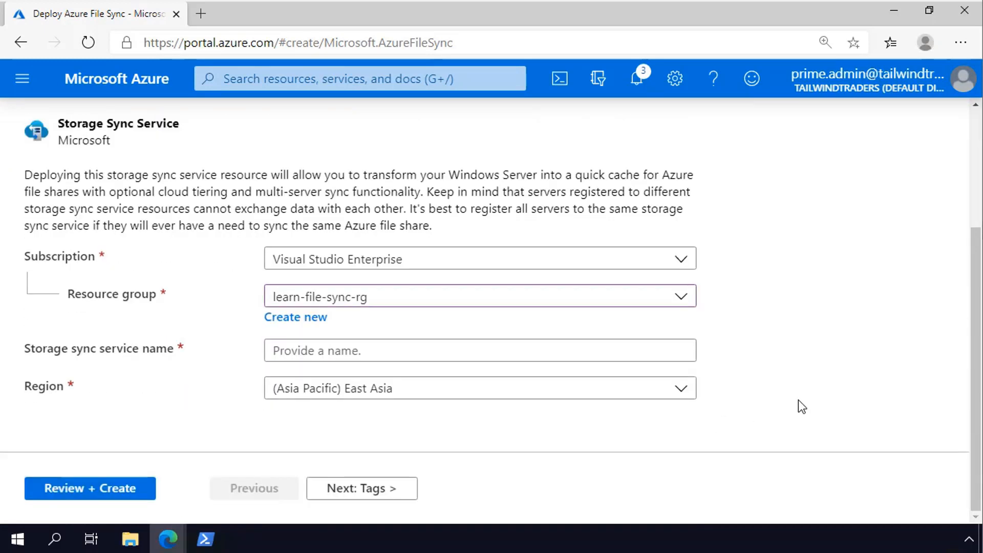
pyautogui.click(295, 352)
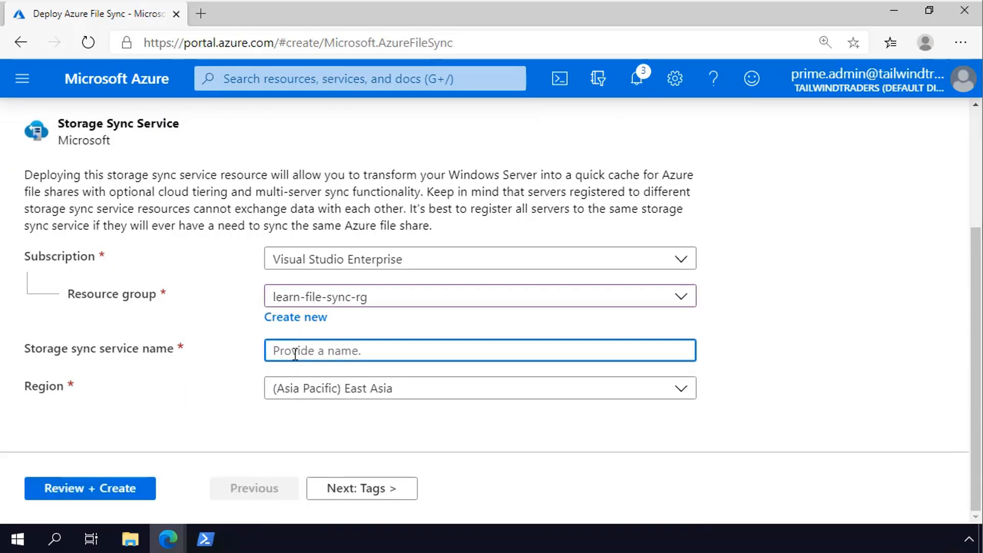
pyautogui.write('CADSyncService')
pyautogui.click(401, 395)
pyautogui.scroll(-15, 326, 172)
pyautogui.click(327, 170)
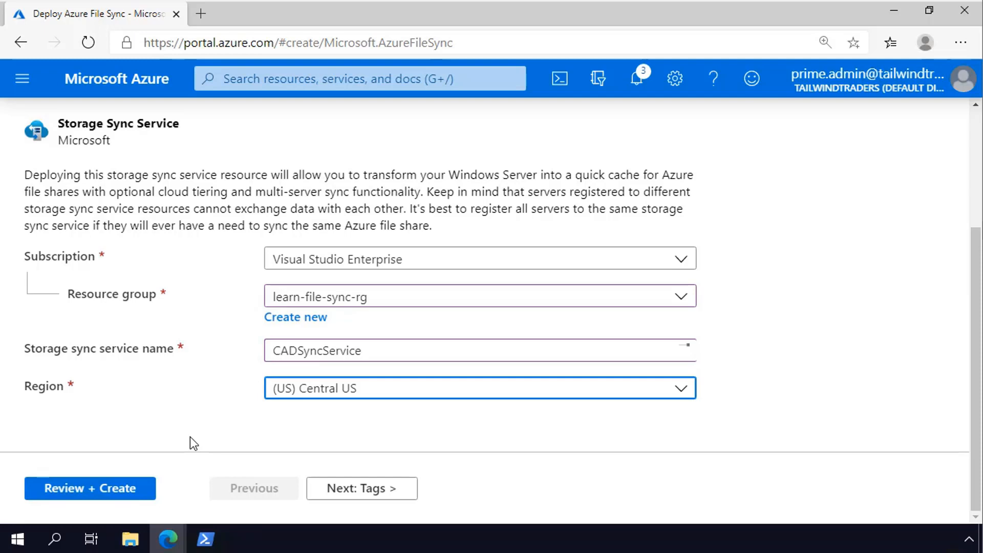
pyautogui.click(124, 492)
pyautogui.scroll(-2, 256, 328)
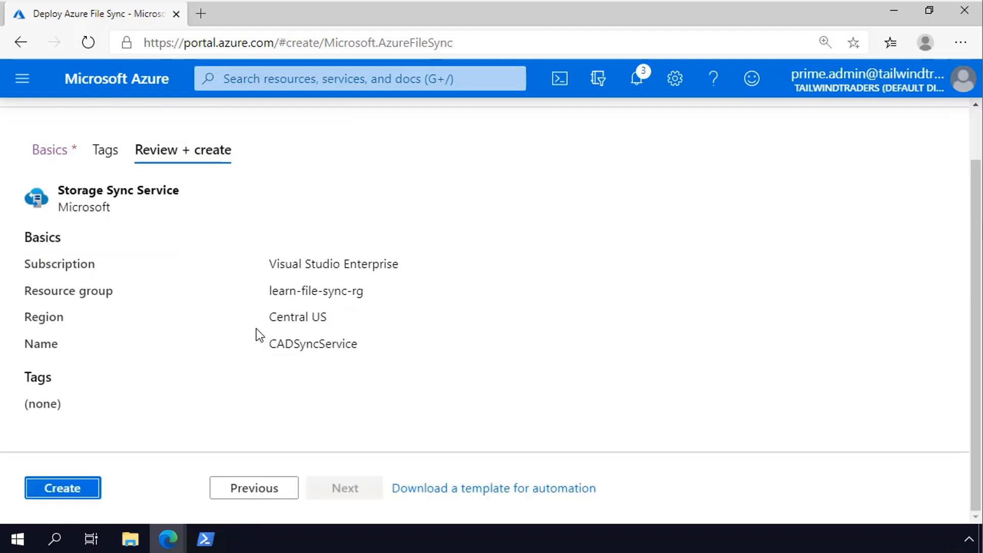
pyautogui.click(47, 493)
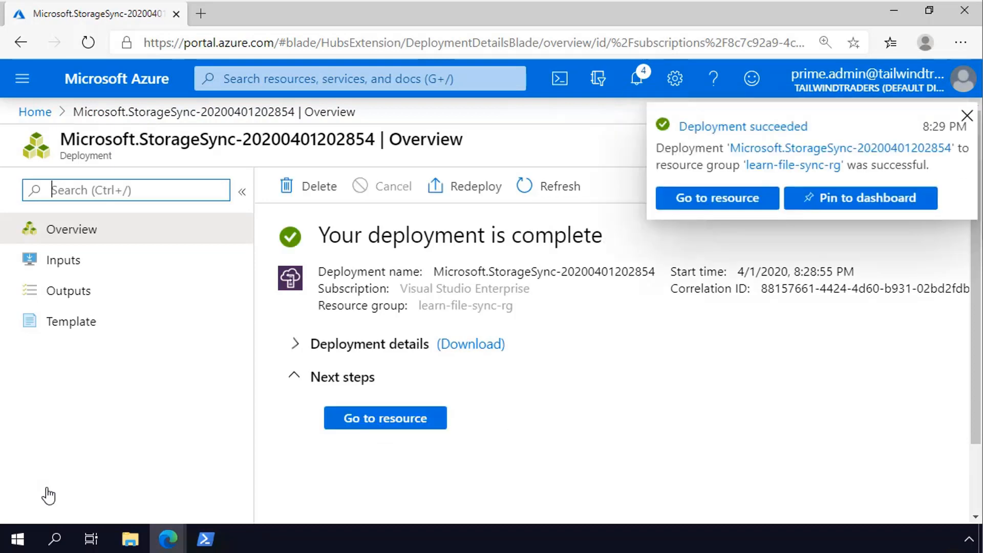
# Start a sync group named CADFiles in the deployed CADSyncService and choose extendcadfiles as its storage account
pyautogui.click(354, 429)
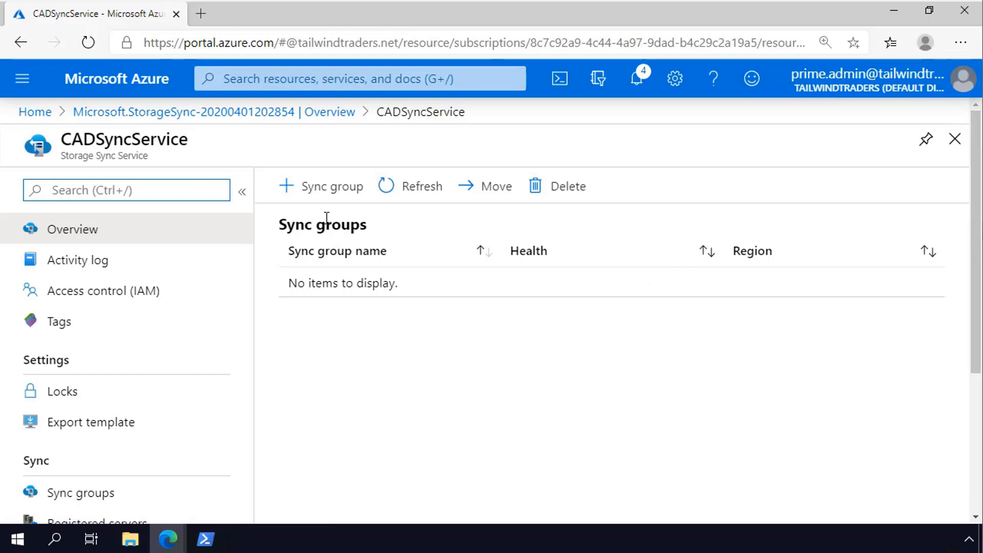
pyautogui.click(312, 186)
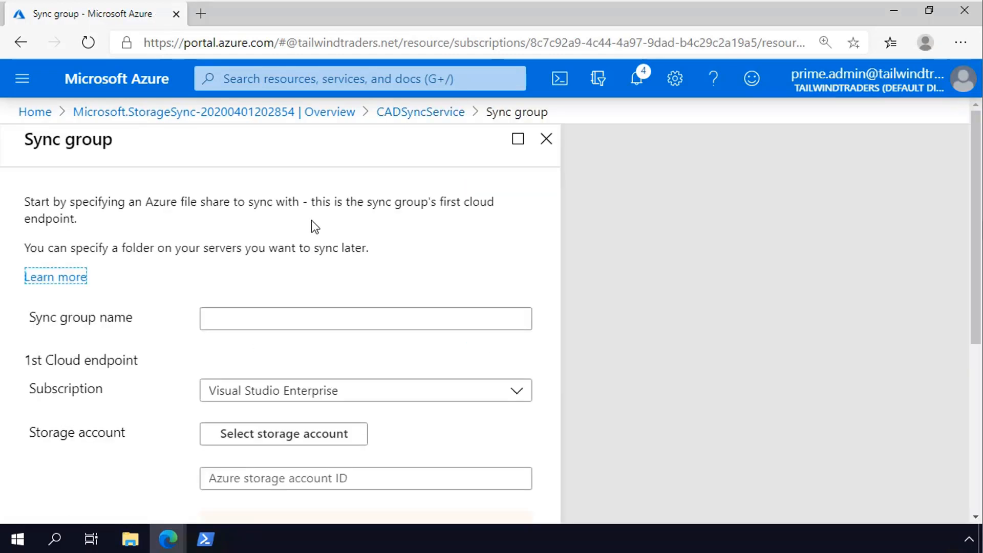
pyautogui.click(248, 318)
pyautogui.write('CADFiles')
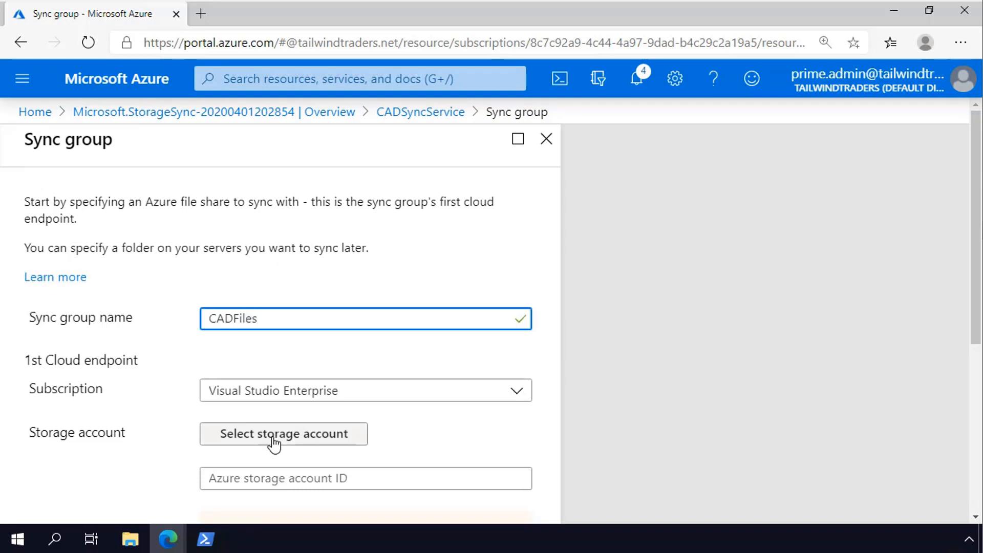
pyautogui.click(274, 443)
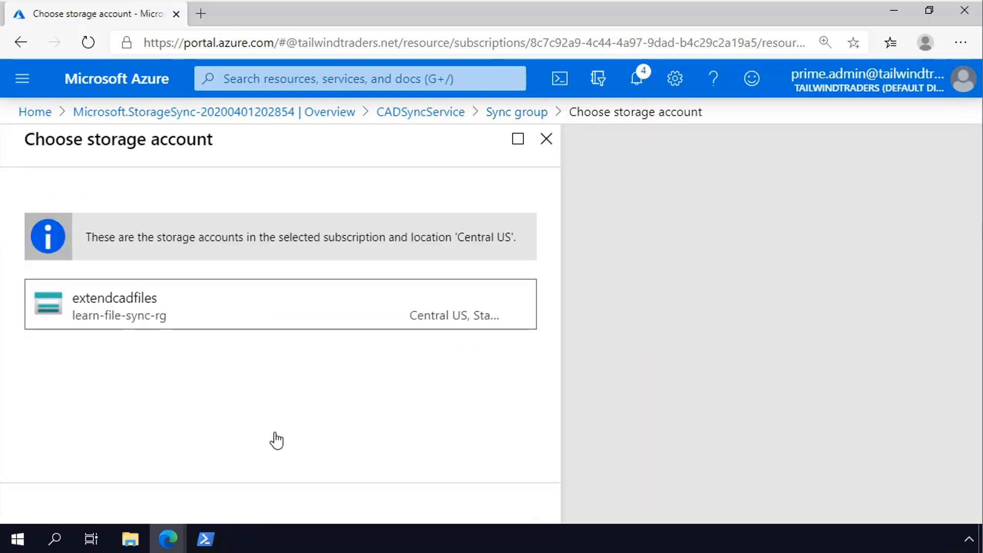
pyautogui.click(160, 319)
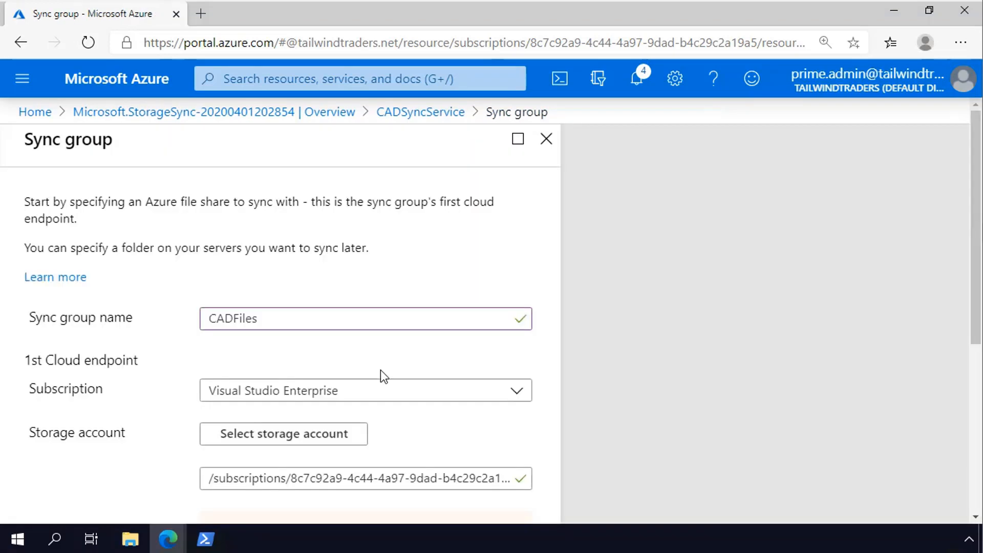
# Set the sync group's Azure file share to cadfileshare and create the group
pyautogui.scroll(-4, 352, 396)
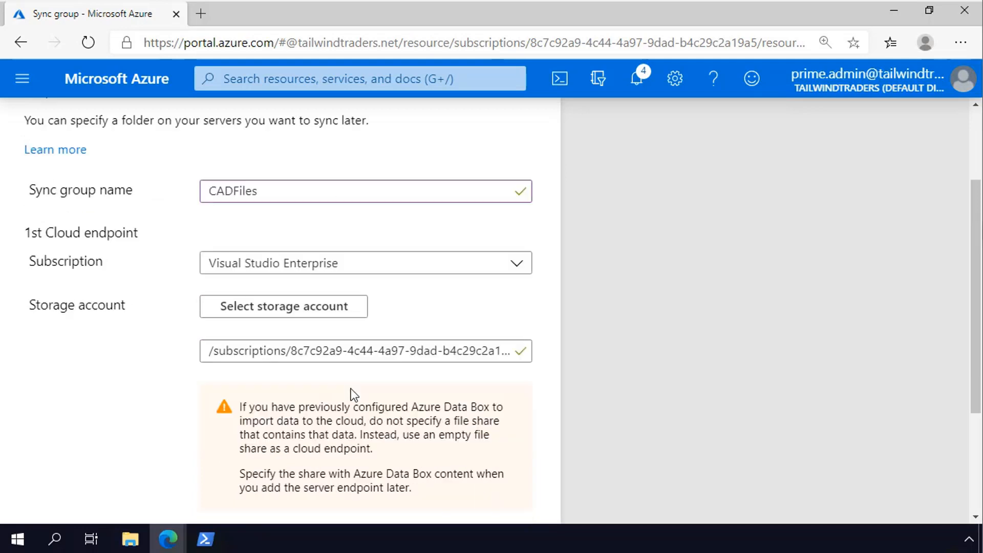
pyautogui.scroll(-1, 352, 390)
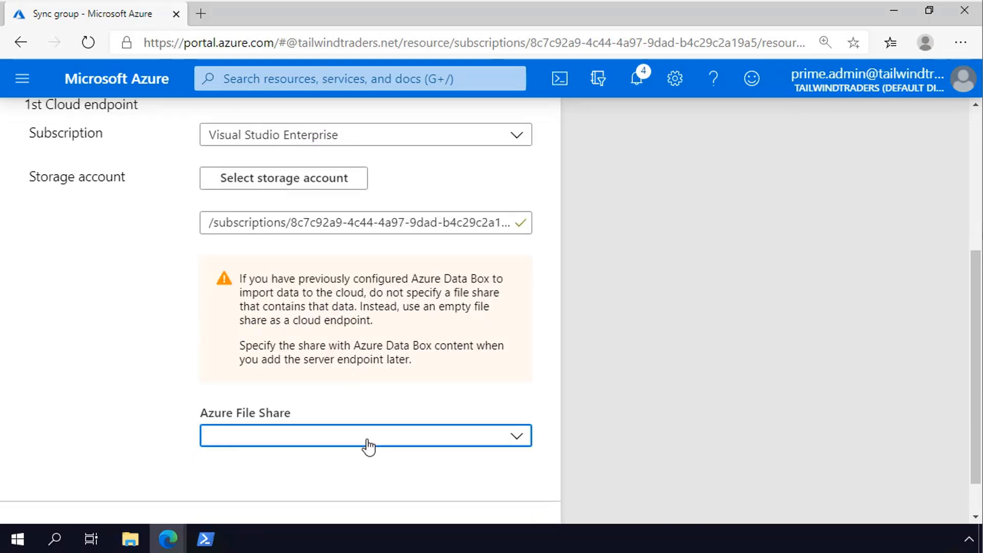
pyautogui.click(367, 443)
pyautogui.click(228, 372)
pyautogui.scroll(-1, 136, 379)
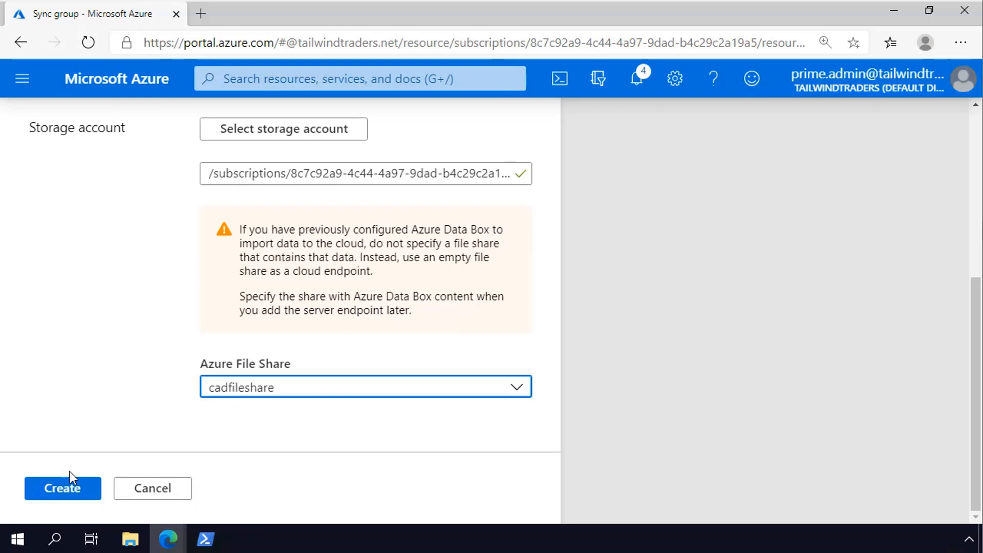
pyautogui.click(66, 487)
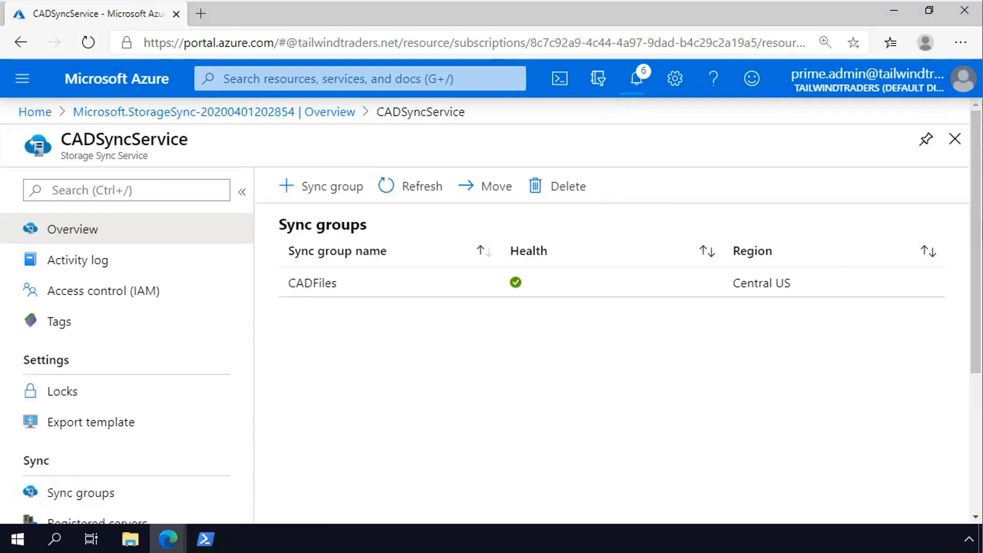